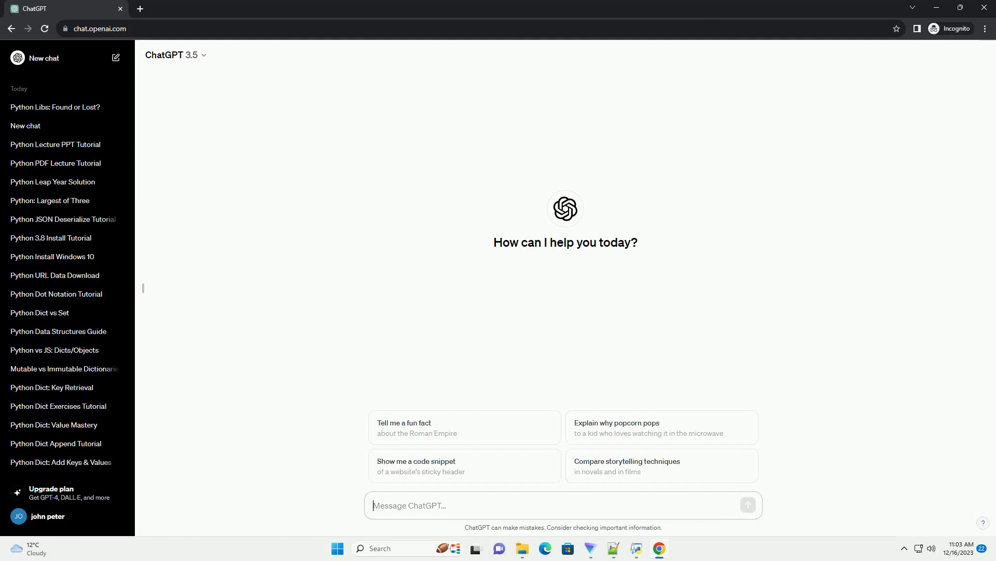
- Paste and send a request for a Python graph-drawing library tutorial with code examples
text(write an informative tutorial about python library to draw graphs with code example)
key(Return)
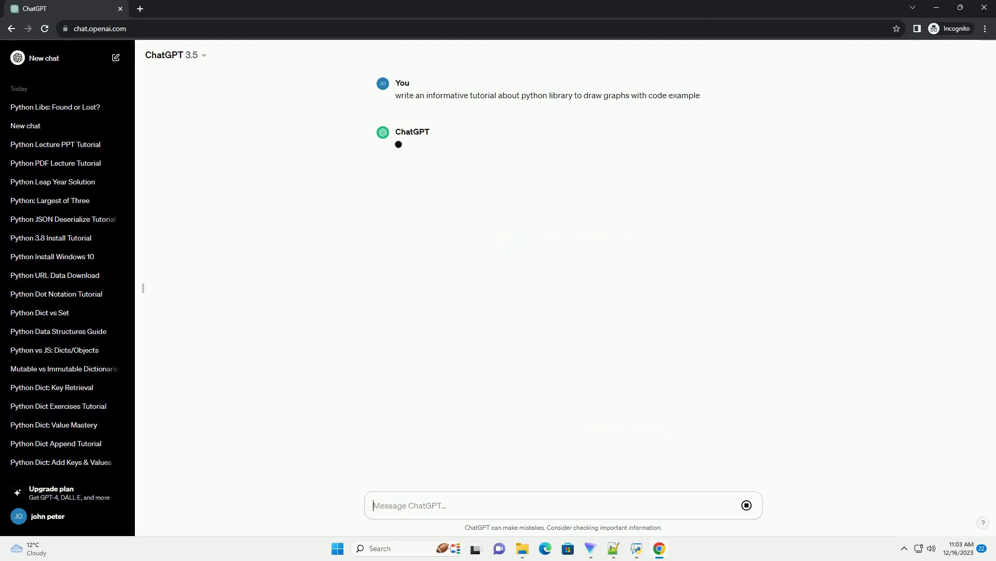